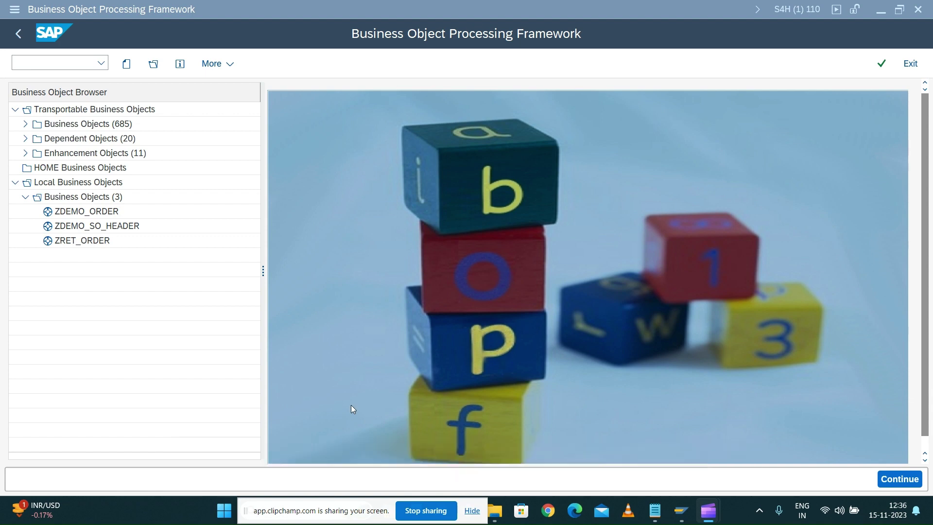
- Open business object ZRET_ORDER, then its ROOT node's data structure ZRET_ORDER_S_ROOT_D
double_click(79, 242)
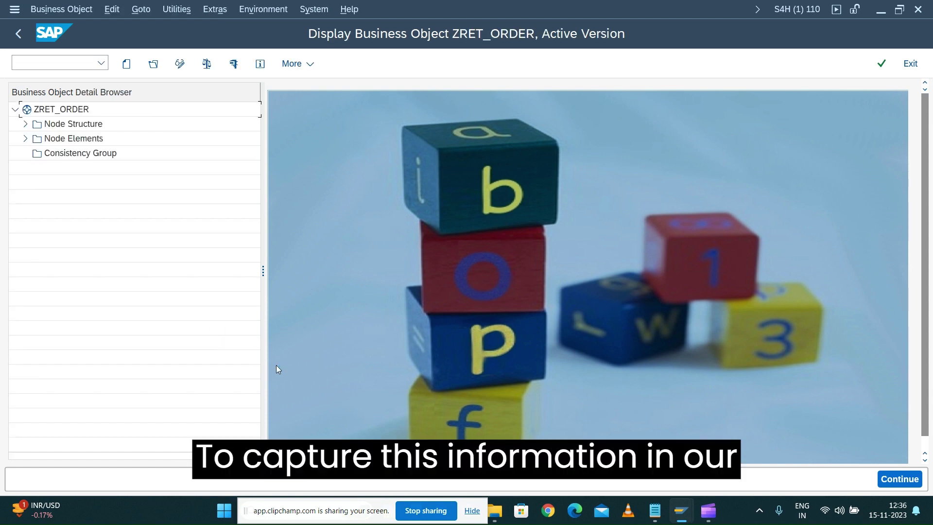
click(25, 138)
double_click(66, 168)
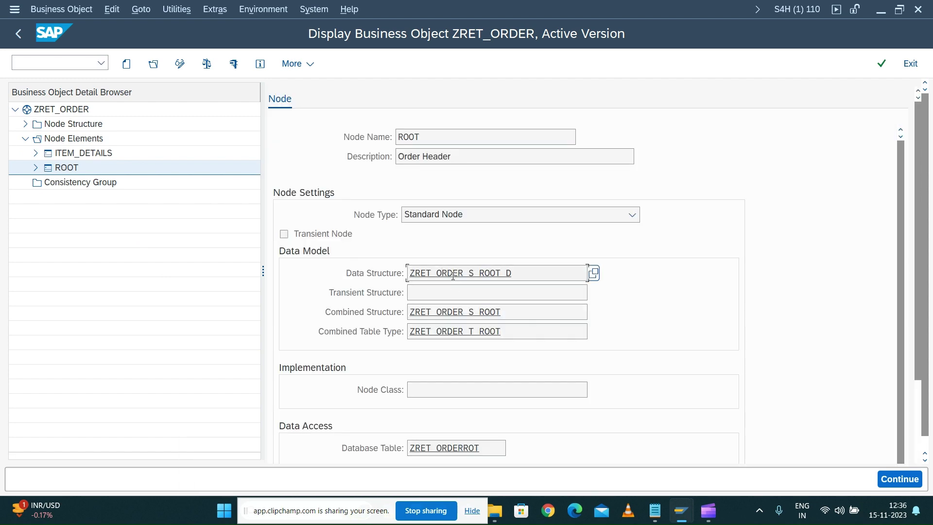
double_click(455, 275)
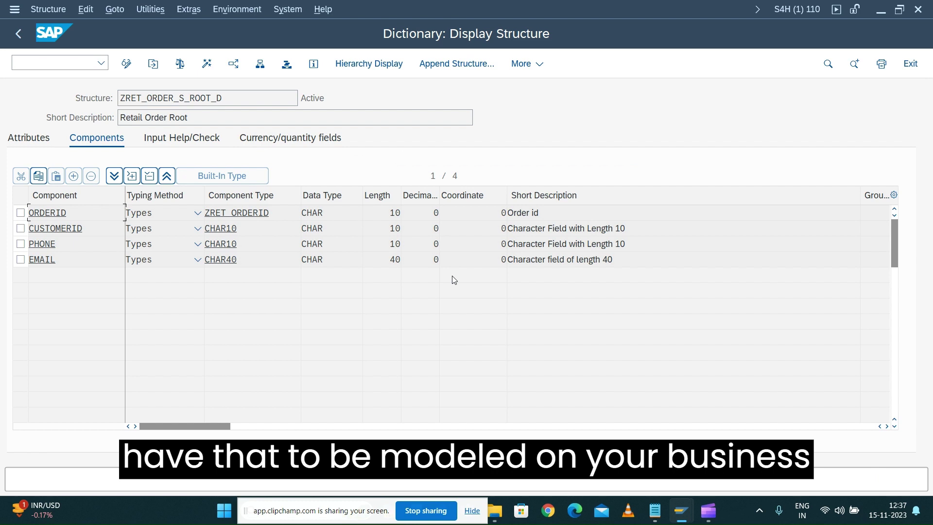
- Switch to change mode and add a .include row with component type /BOBF/S_ADMIN
click(126, 64)
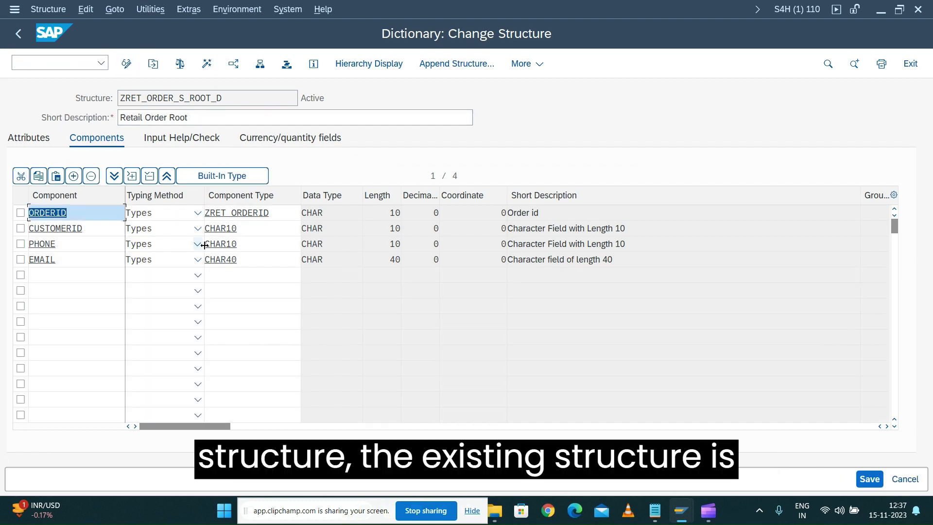
click(65, 275)
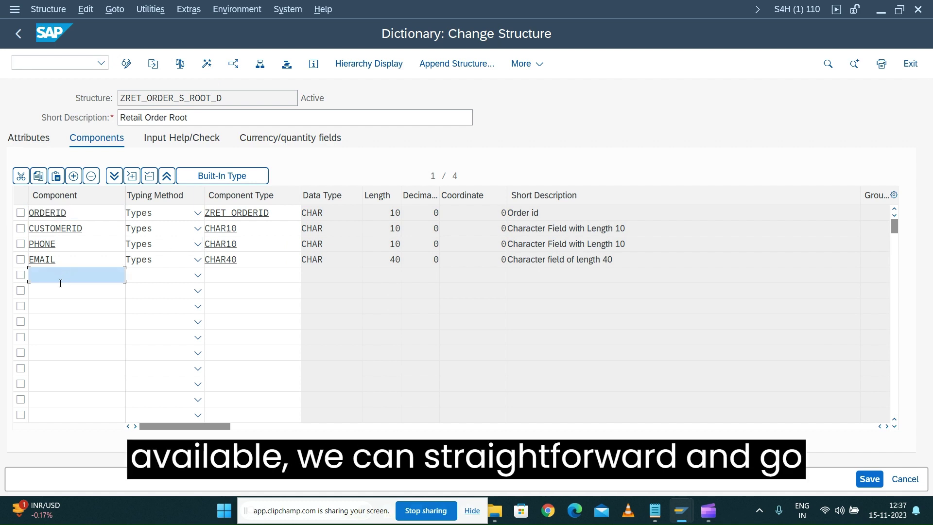
text(.)
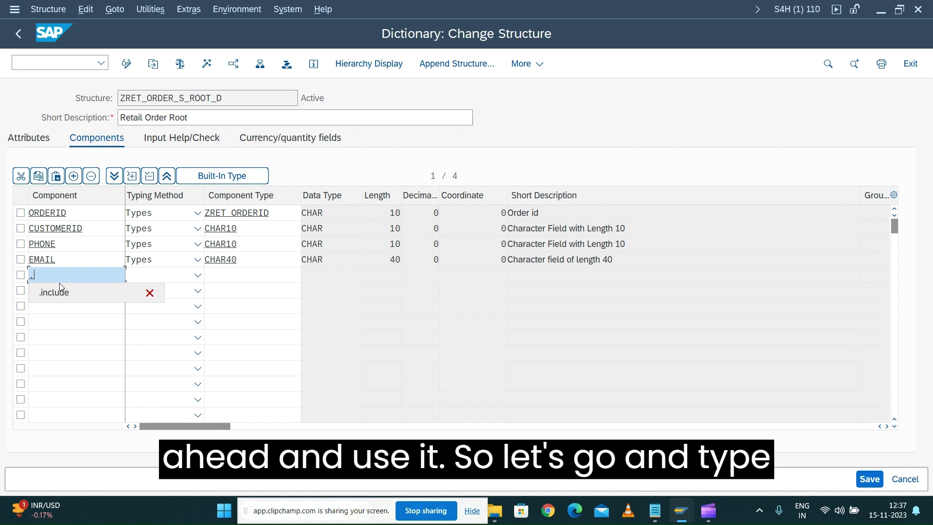
click(59, 287)
click(227, 273)
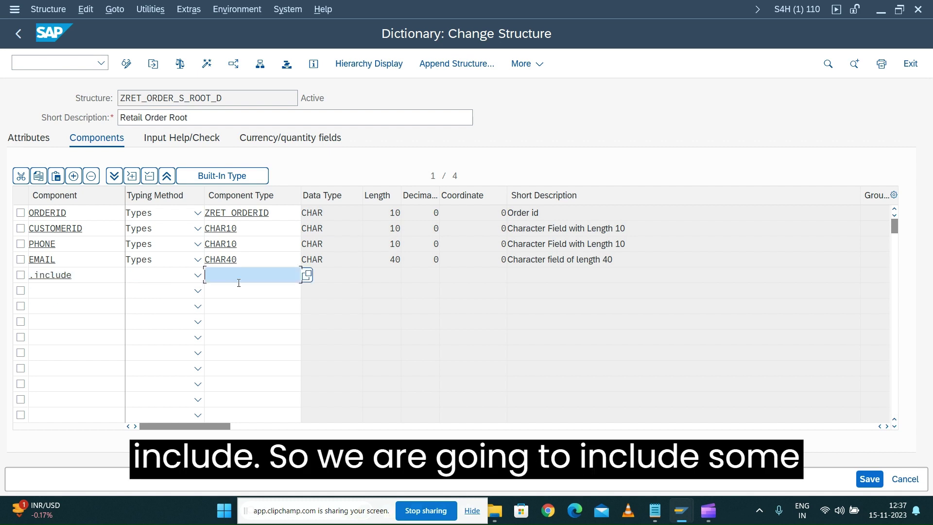
text(/)
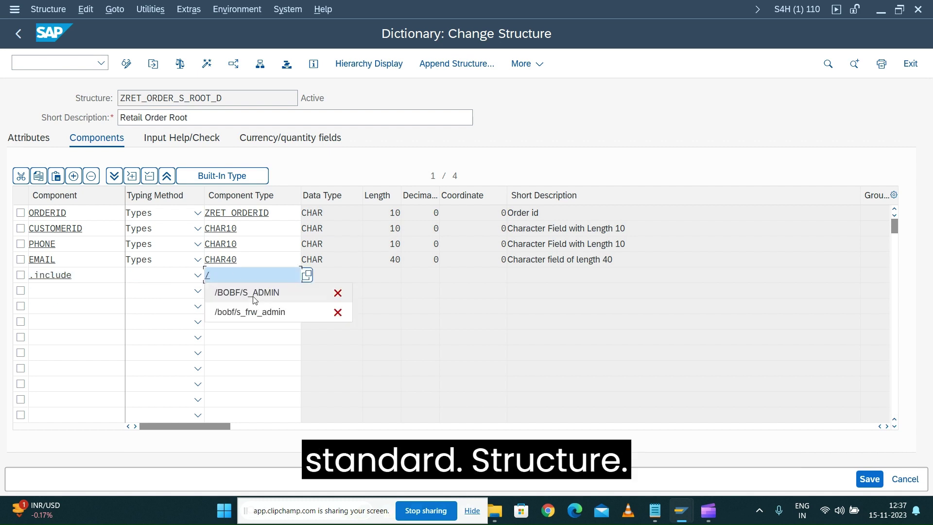
click(255, 292)
drag(274, 275, 166, 277)
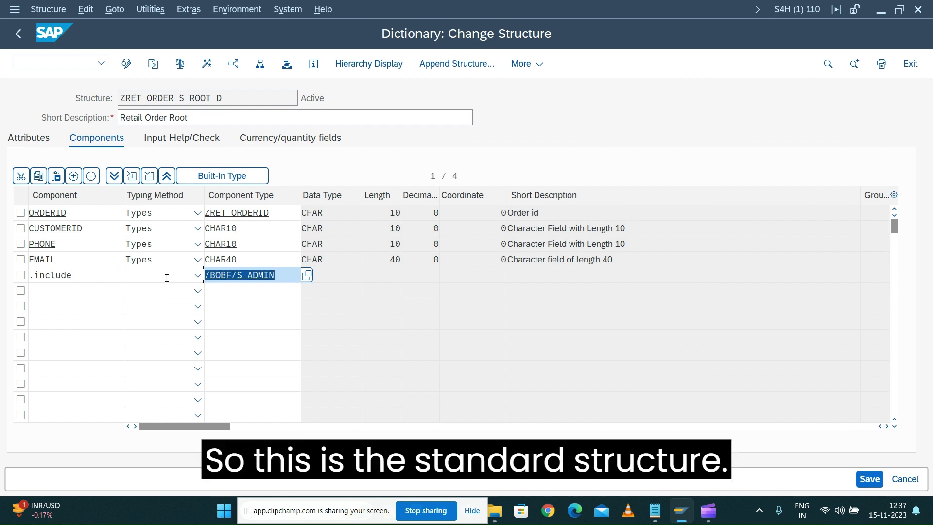
key(Return)
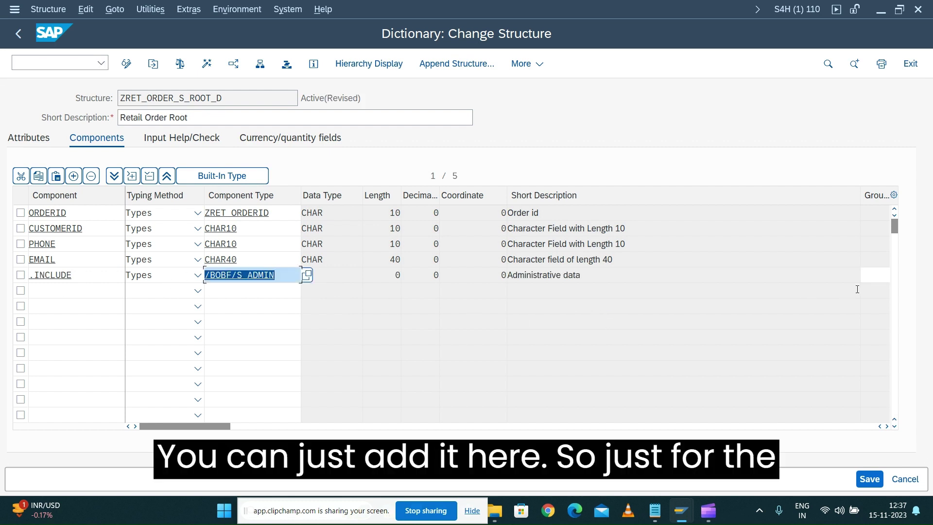
- Set the include's group to ADMIN and open /BOBF/S_ADMIN to inspect its fields
click(875, 274)
text(a)
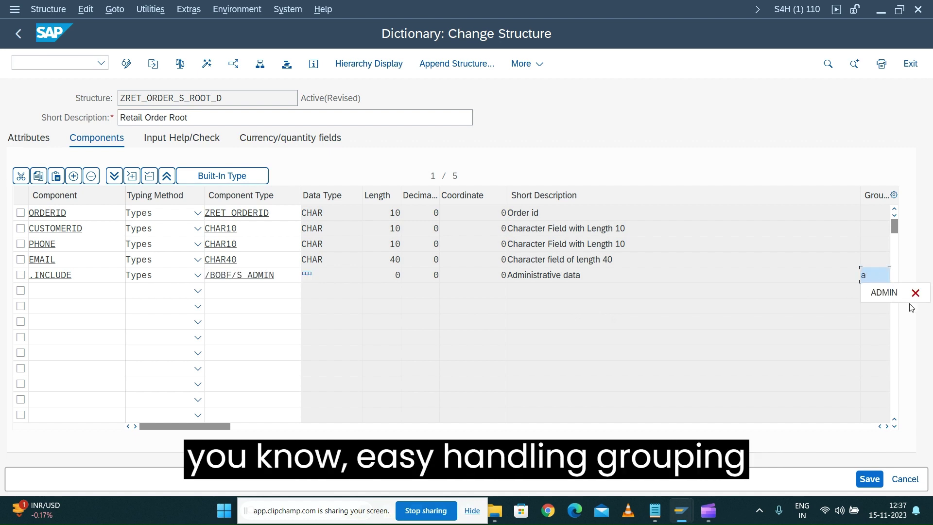
key(Down)
key(Return)
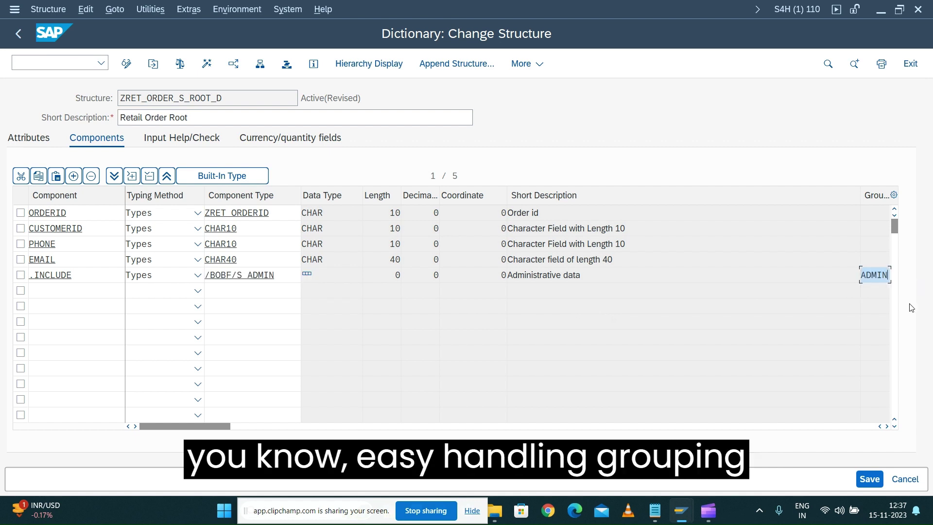
double_click(869, 275)
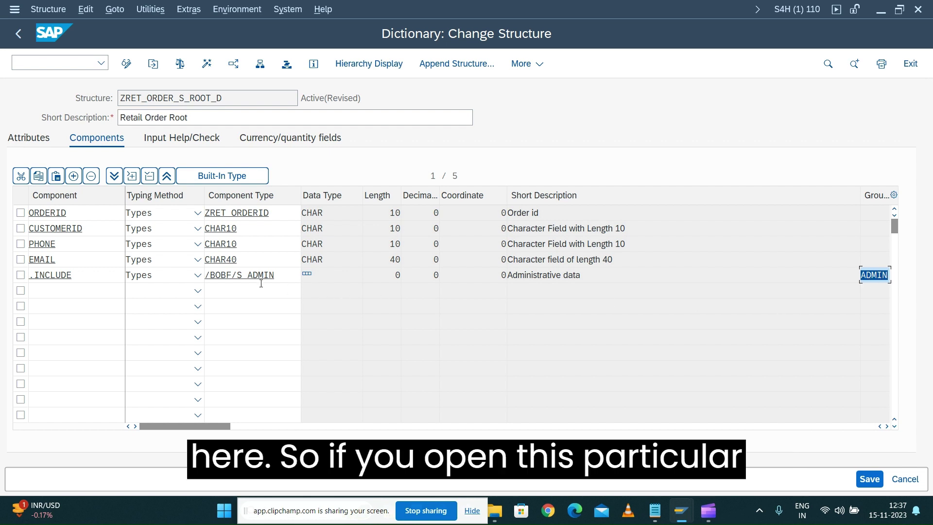
double_click(244, 275)
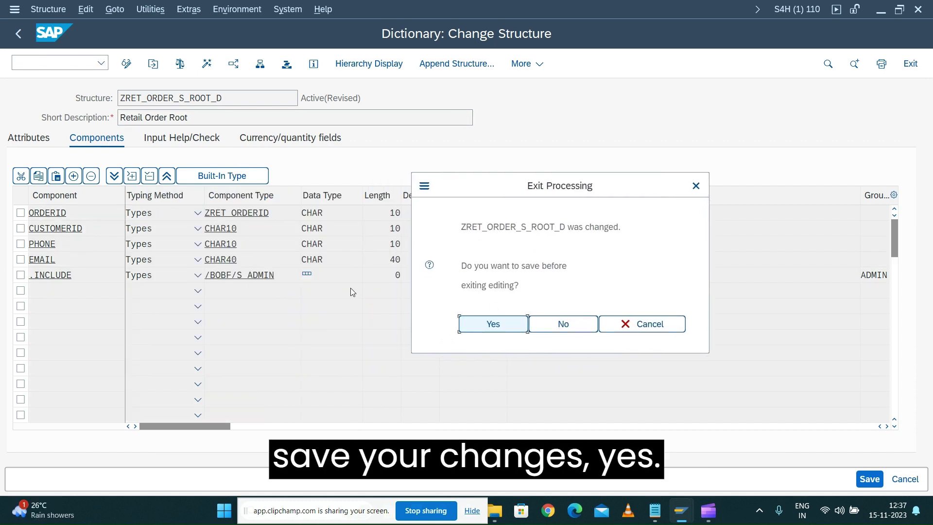
- Save the structure, review the /BOBF/S_ADMIN user and timestamp fields, and go back to ZRET_ORDER_S_ROOT_D
click(504, 326)
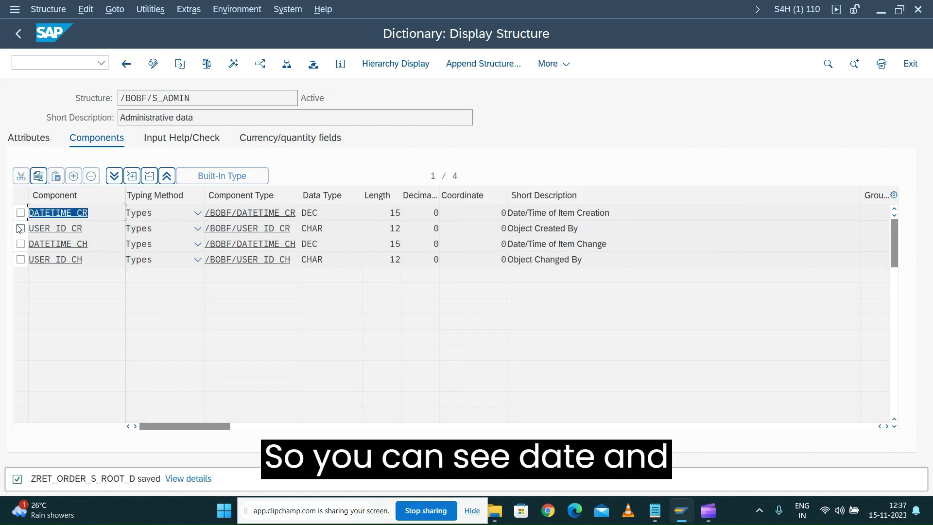
click(73, 228)
click(100, 244)
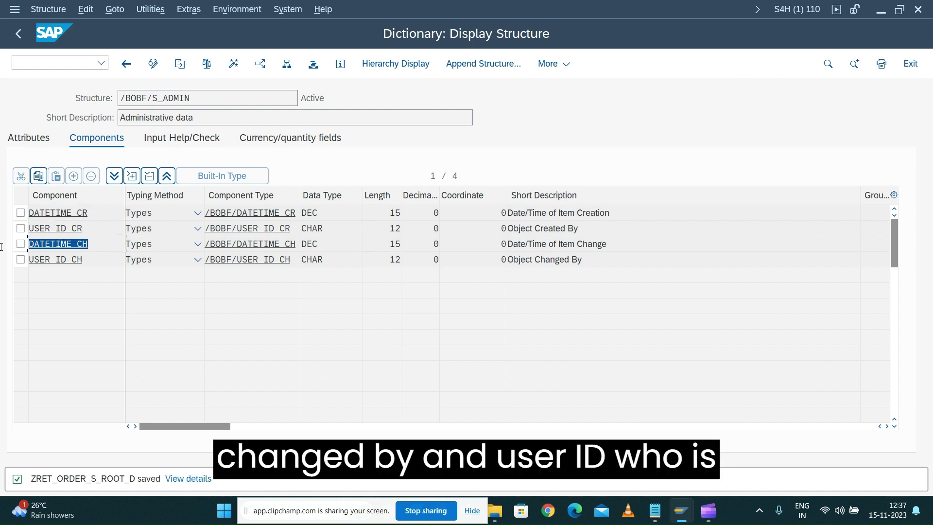
click(78, 260)
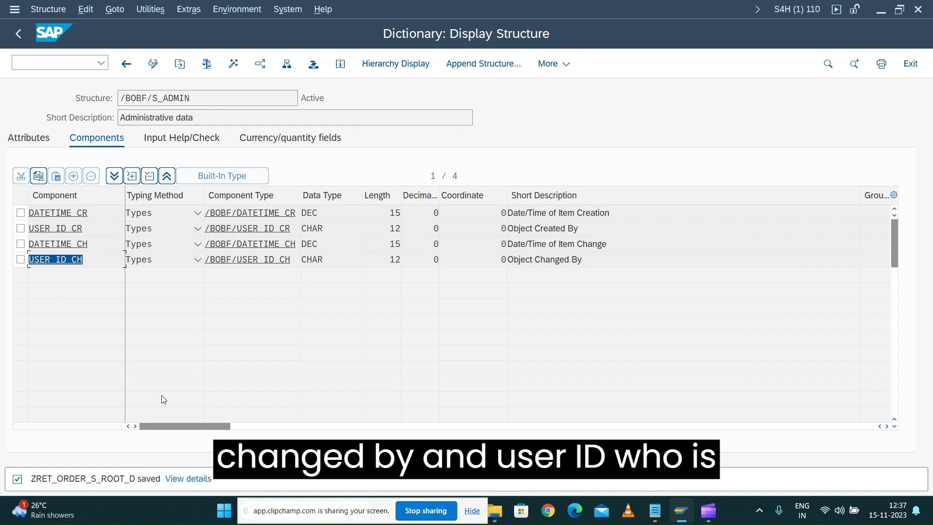
click(126, 63)
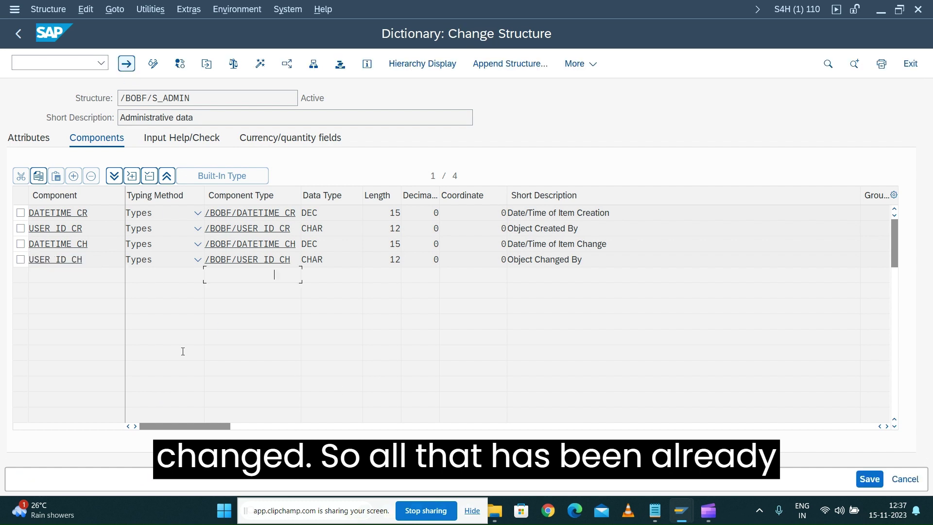
key(F3)
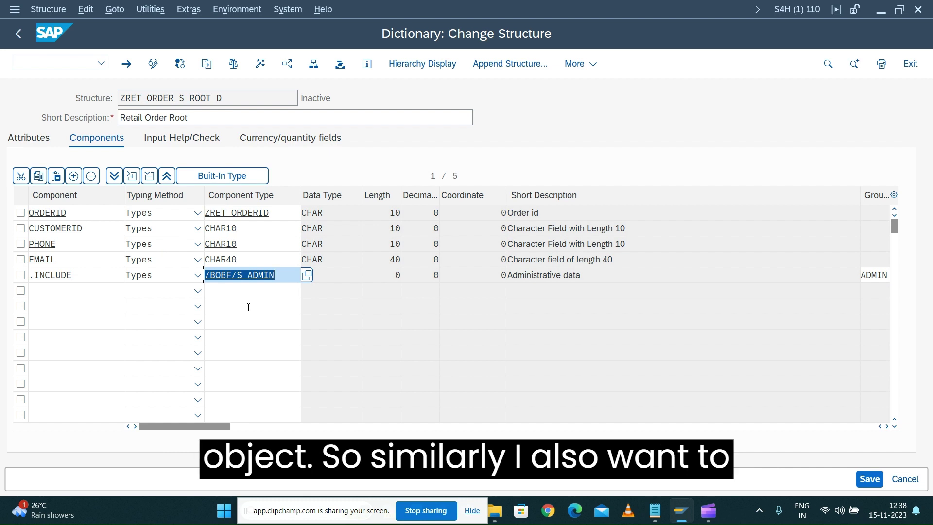
- Add component MARK_DEL with component type ZRED_ORDDEL in the next empty row
click(63, 290)
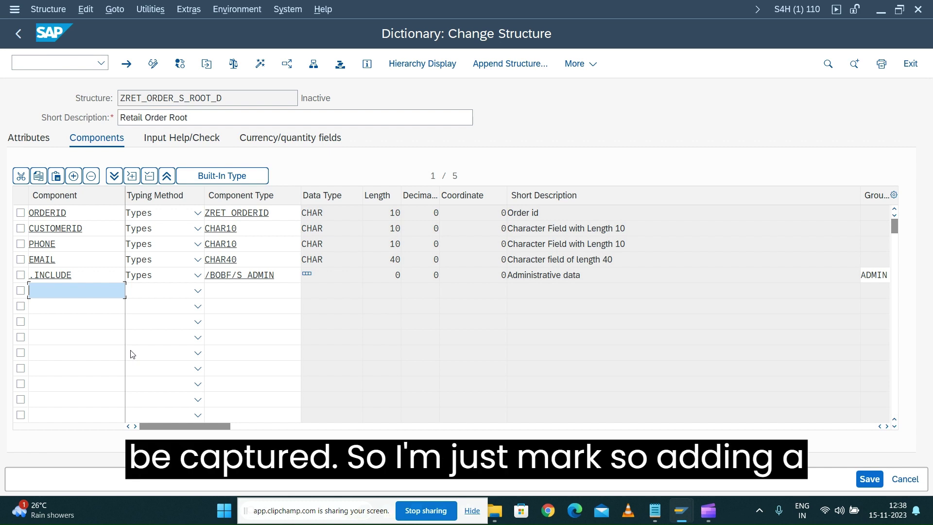
text(M)
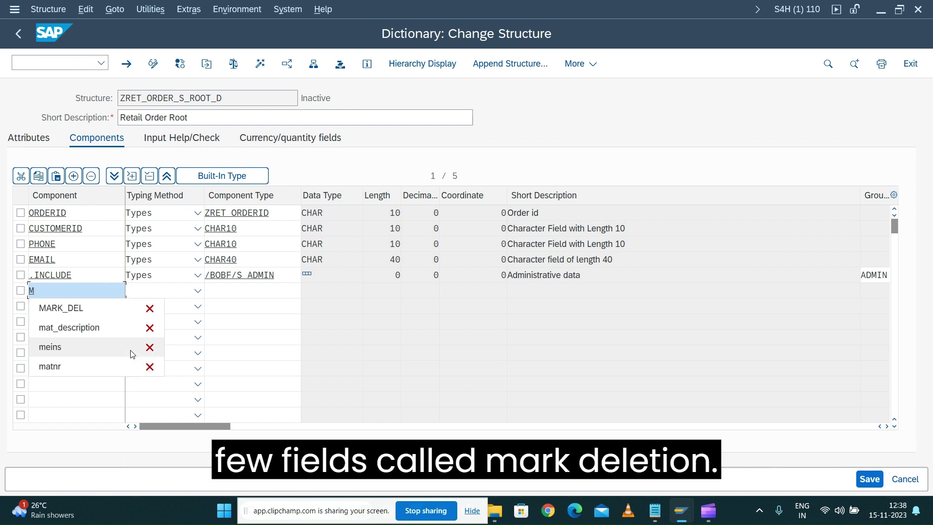
key(Down)
key(Return)
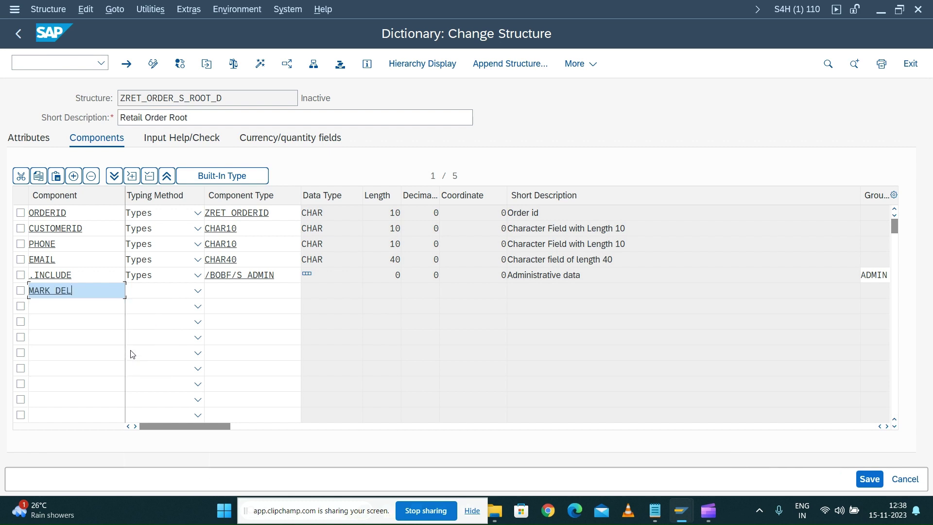
click(216, 293)
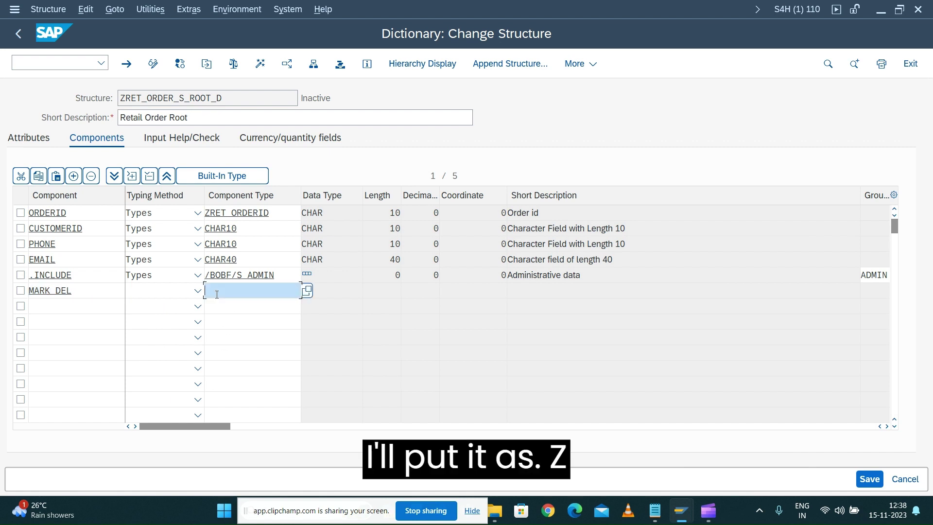
text(zre)
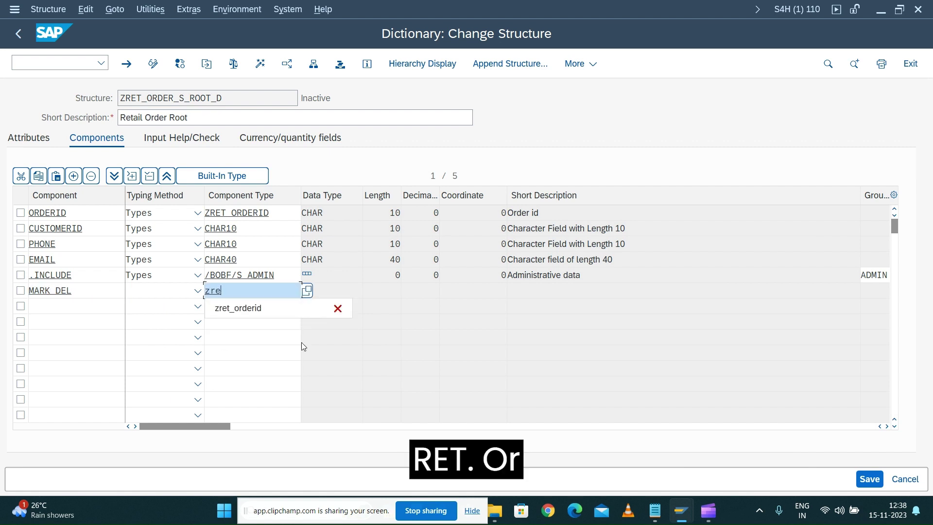
text(d or)
key(BackSpace)
key(BackSpace)
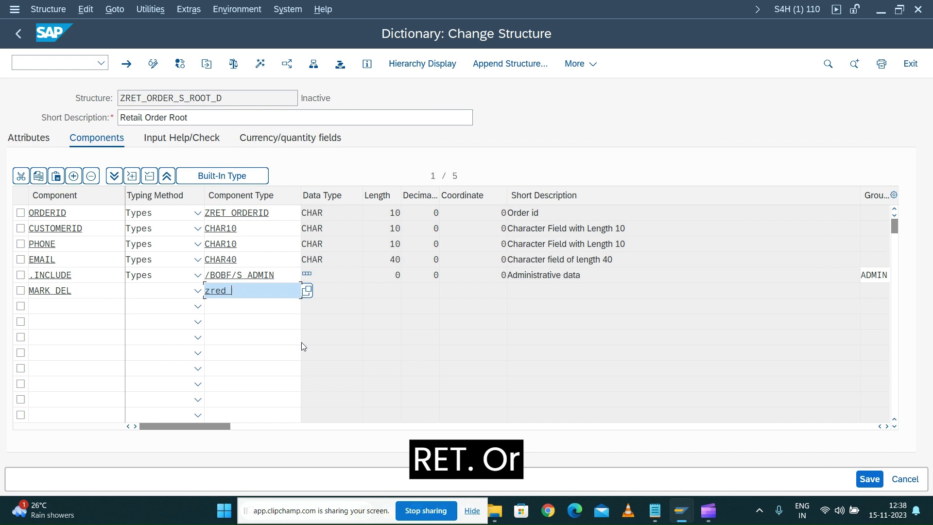
text(orddel)
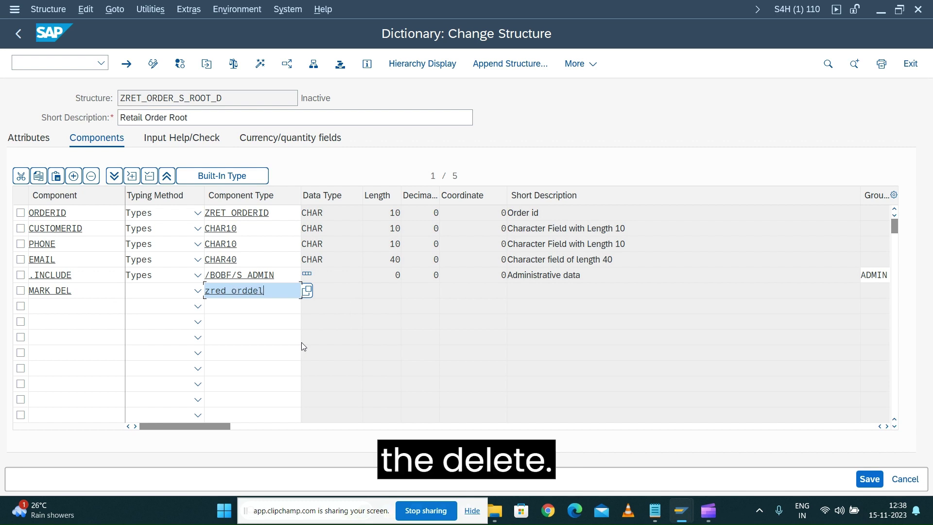
key(Return)
- Add a new component named LC_STATUS in the next empty row
click(56, 306)
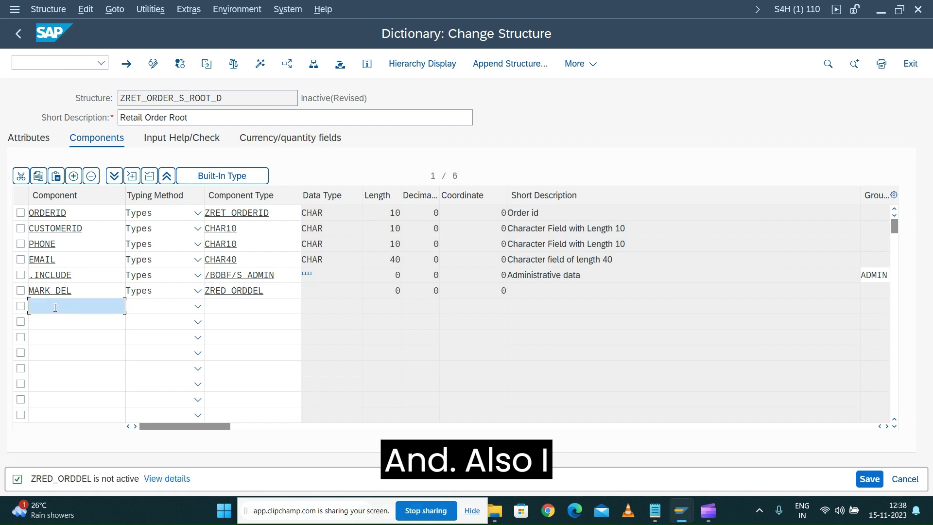
text(lc)
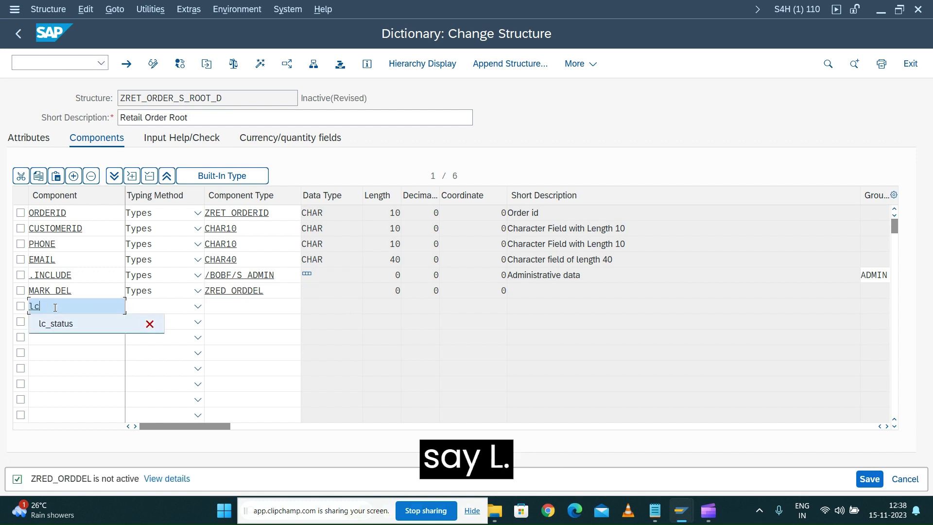
key(Down)
key(Return)
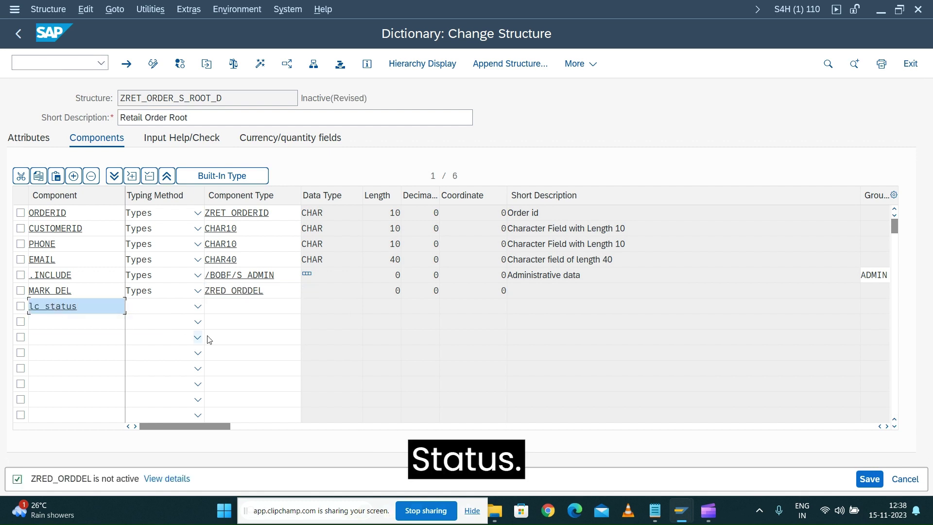
click(231, 305)
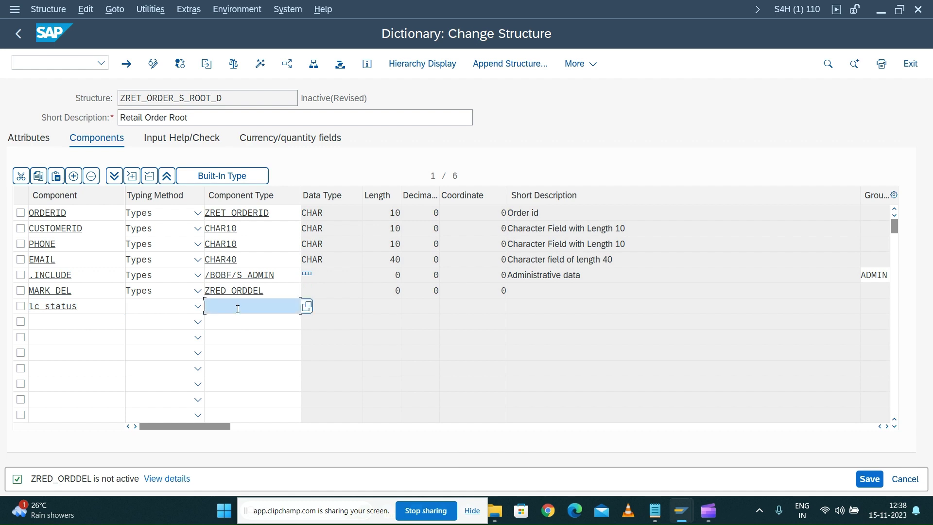
- Correct MARK_DEL's component type from ZRED_ORDDEL to ZRET_ORDDEL
click(232, 292)
key(BackSpace)
key(BackSpace)
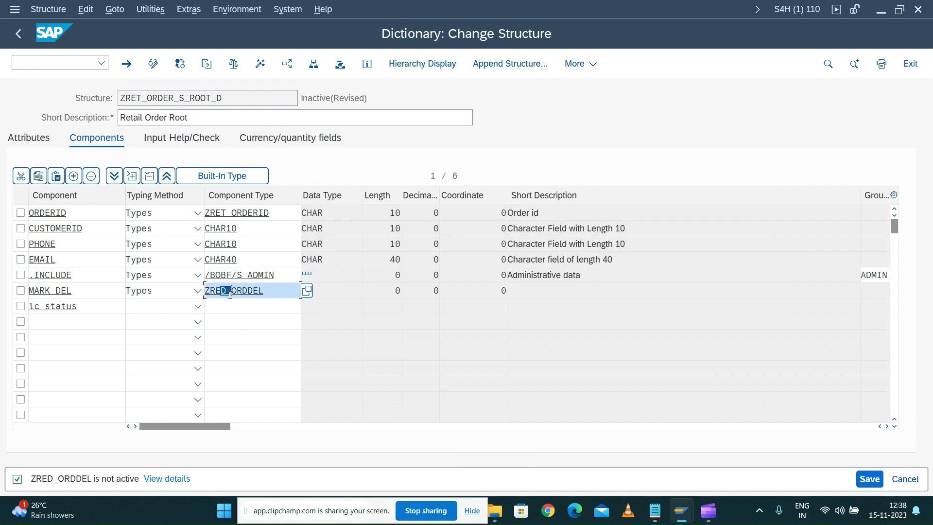
text(t)
click(225, 305)
click(225, 290)
text(_)
- Give LC_STATUS type ZRET_STATUS, then agree to create the missing ZRET_ORDDEL type
click(249, 305)
text(zret)
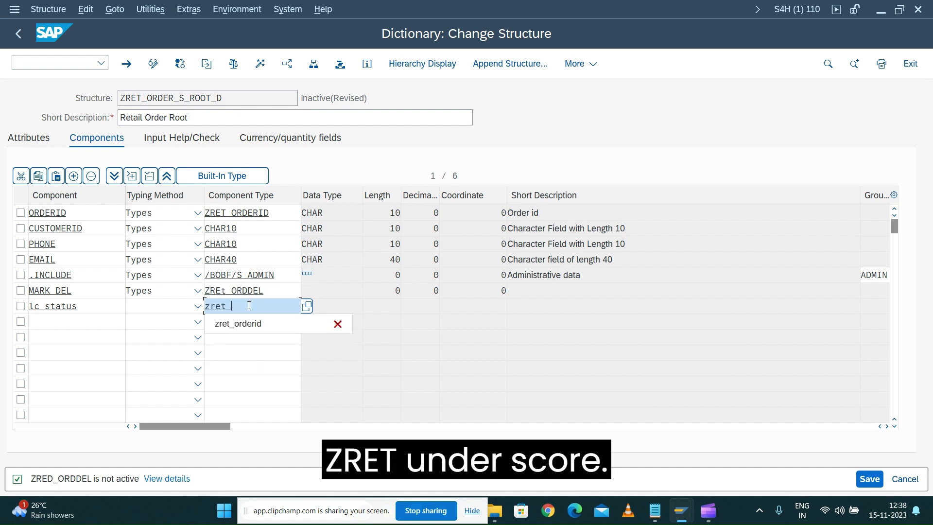
text(_status)
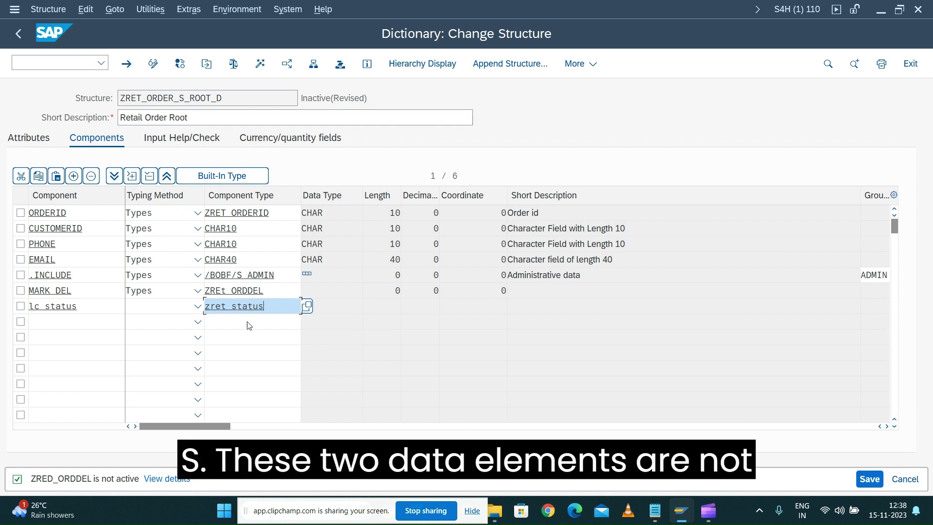
key(Return)
double_click(234, 290)
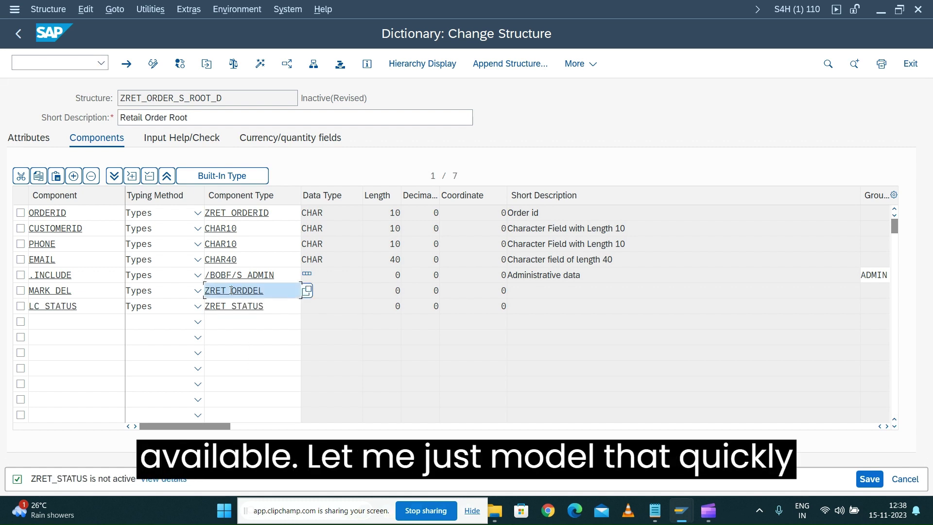
click(229, 359)
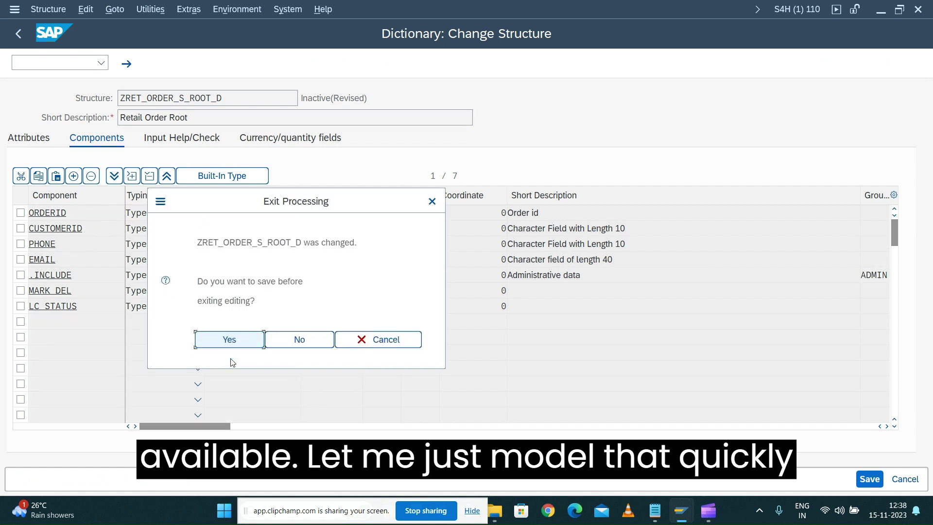